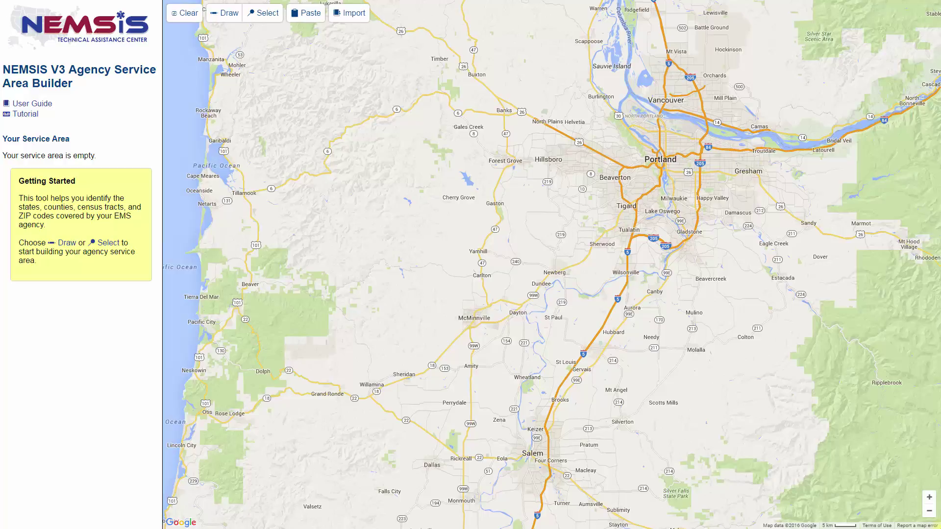
Switch the map into drawing mode so a service area outline can be drawn.
left_click(222, 25)
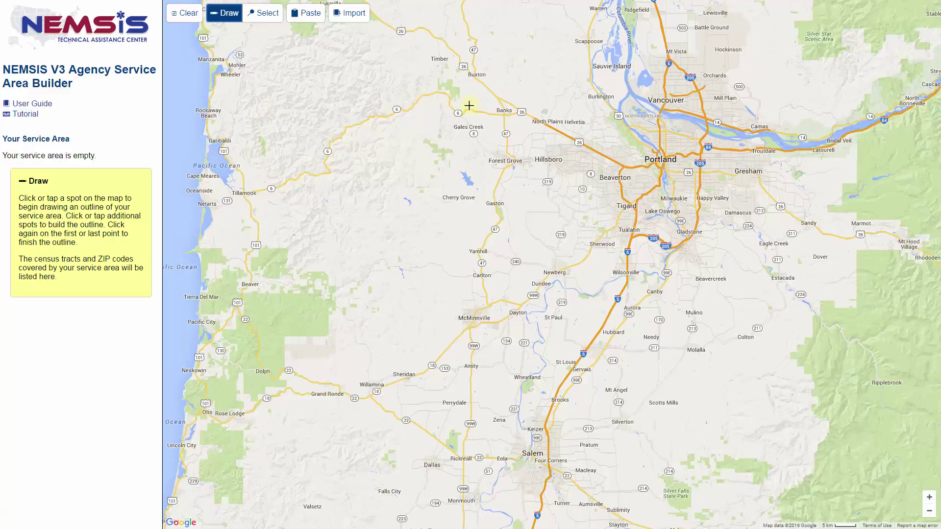
Trace a closed outline from Cape Meares past Buxton, Gales Creek and Netarts back to the start.
left_click(195, 157)
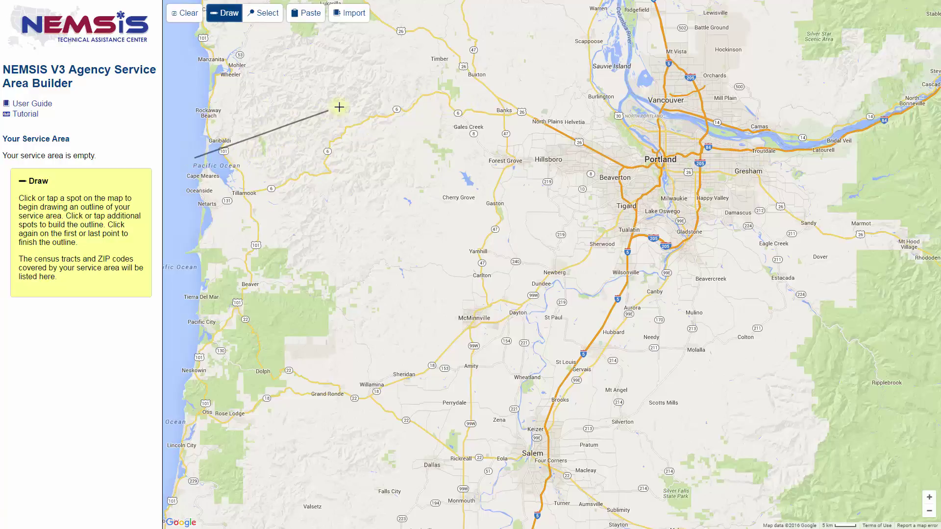
left_click(455, 74)
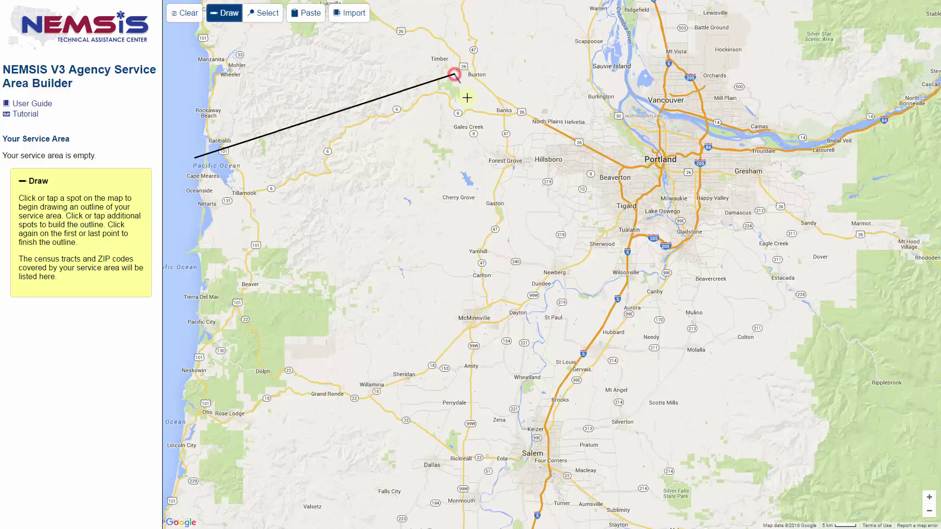
left_click(494, 129)
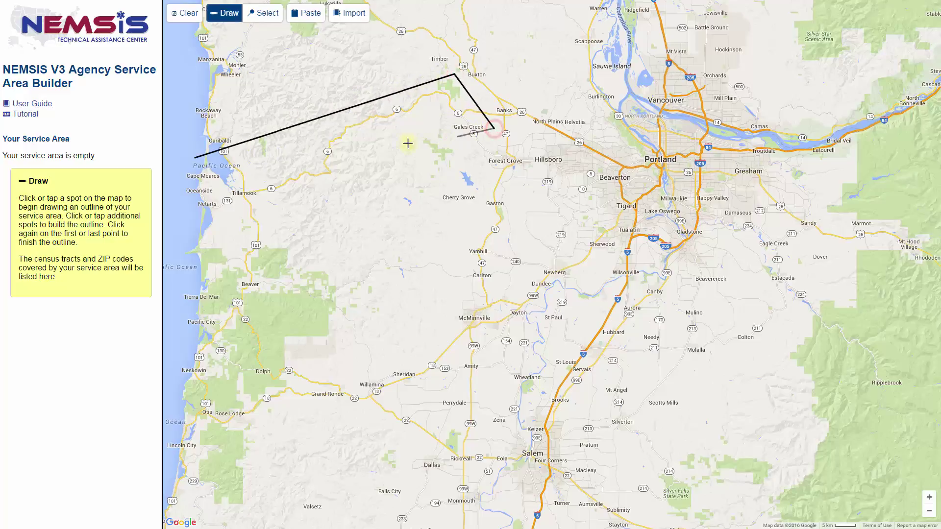
left_click(350, 164)
left_click(327, 212)
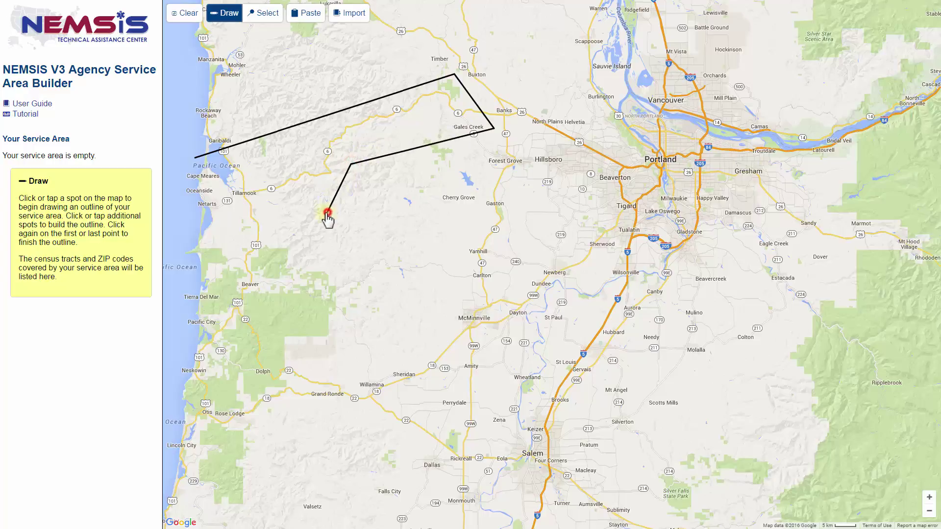
left_click(194, 221)
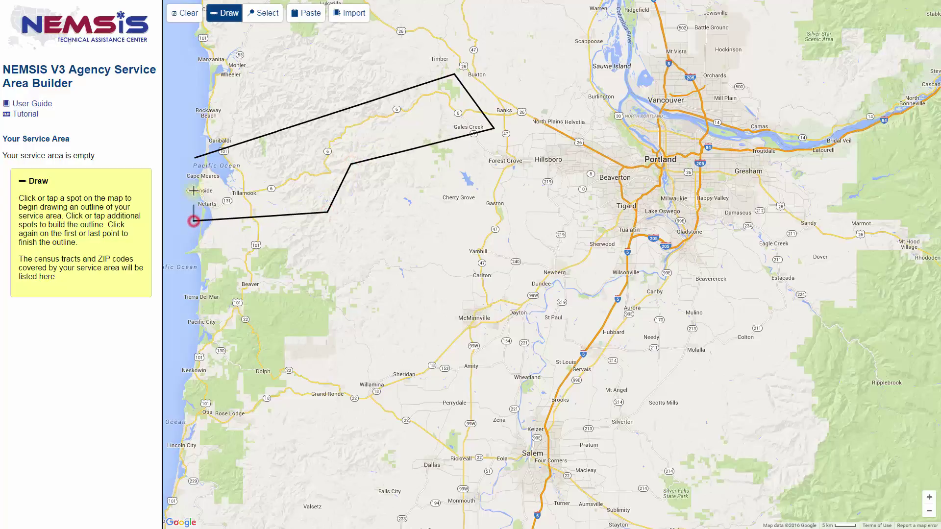
left_click(195, 159)
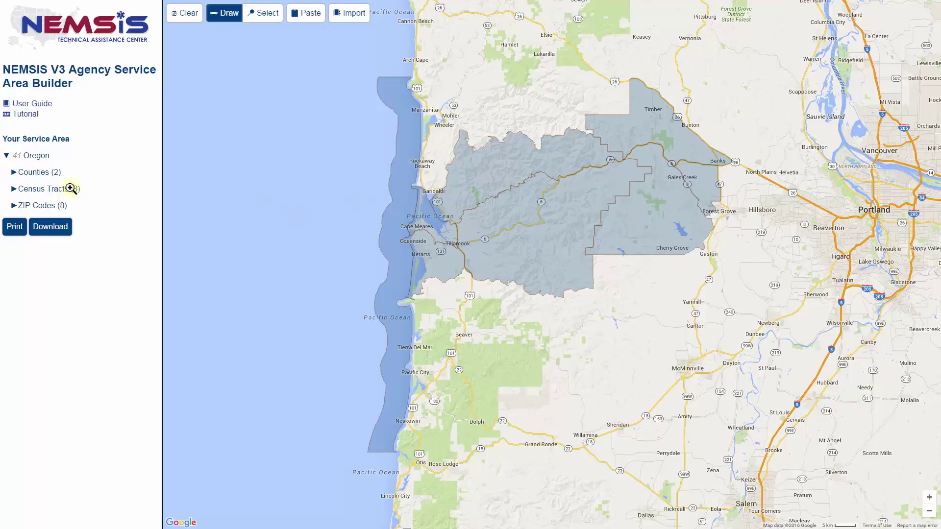
left_click(14, 173)
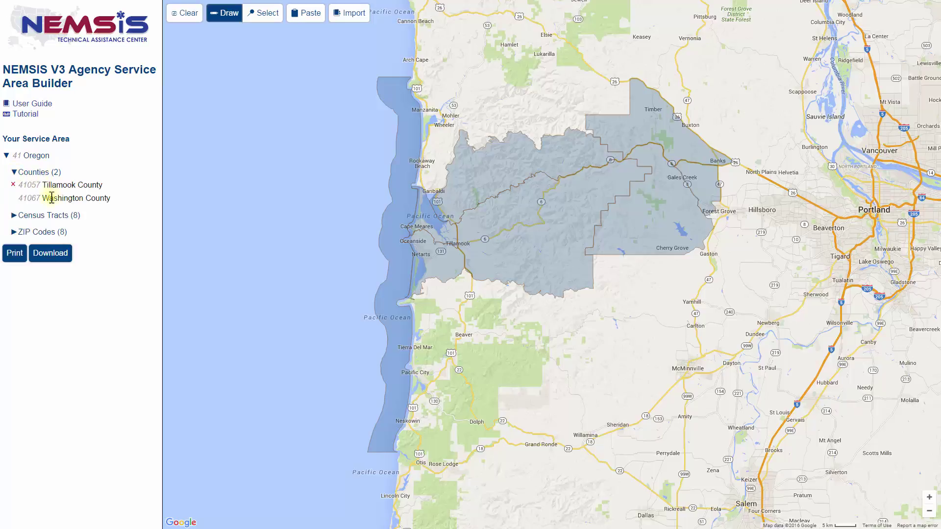
left_click(26, 174)
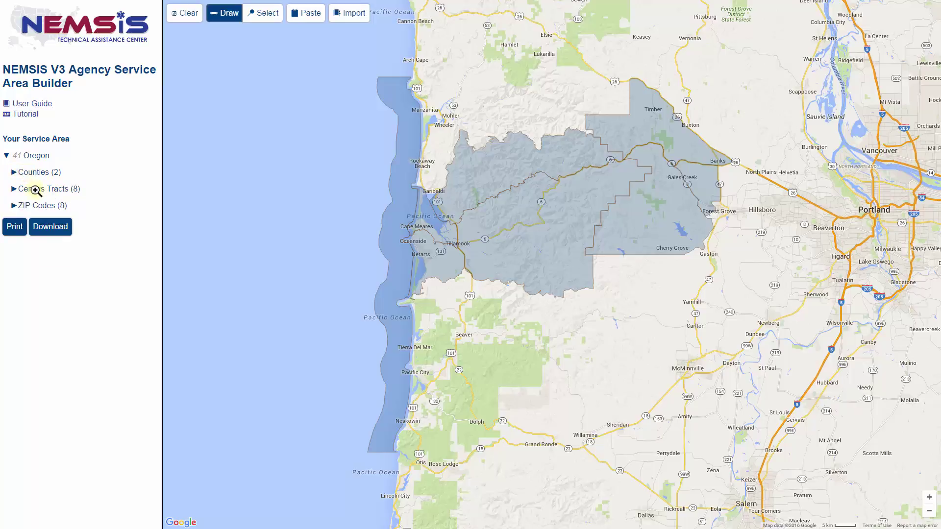
left_click(35, 190)
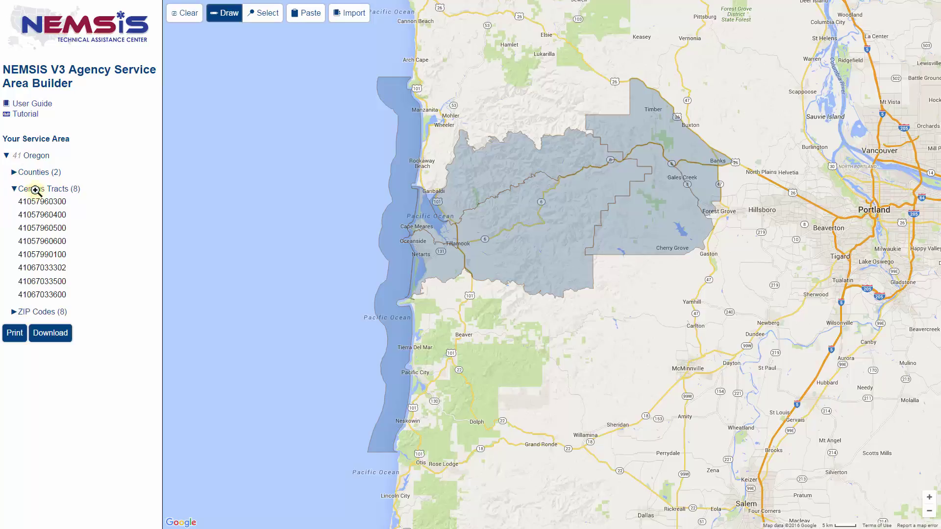
left_click(36, 190)
left_click(37, 207)
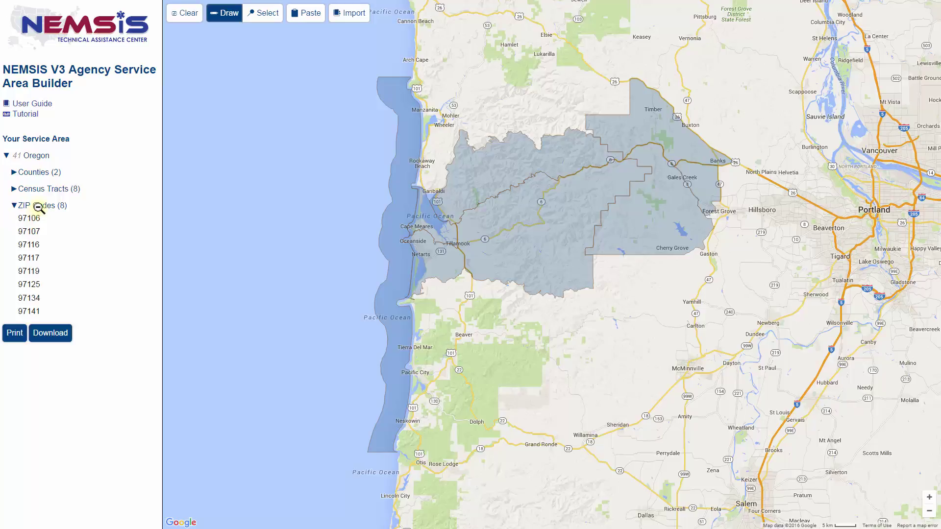
left_click(38, 206)
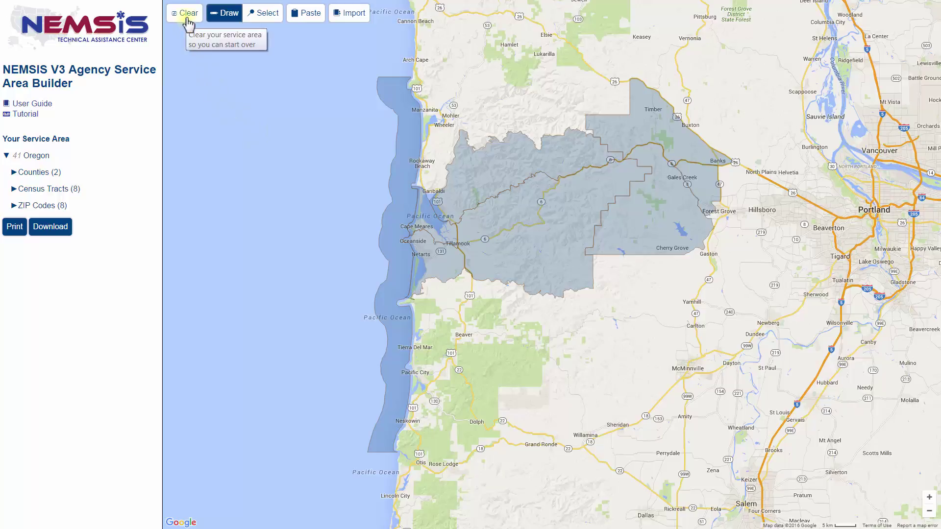
Clear the whole service area after confirming, then switch to Select mode for picking places.
left_click(188, 20)
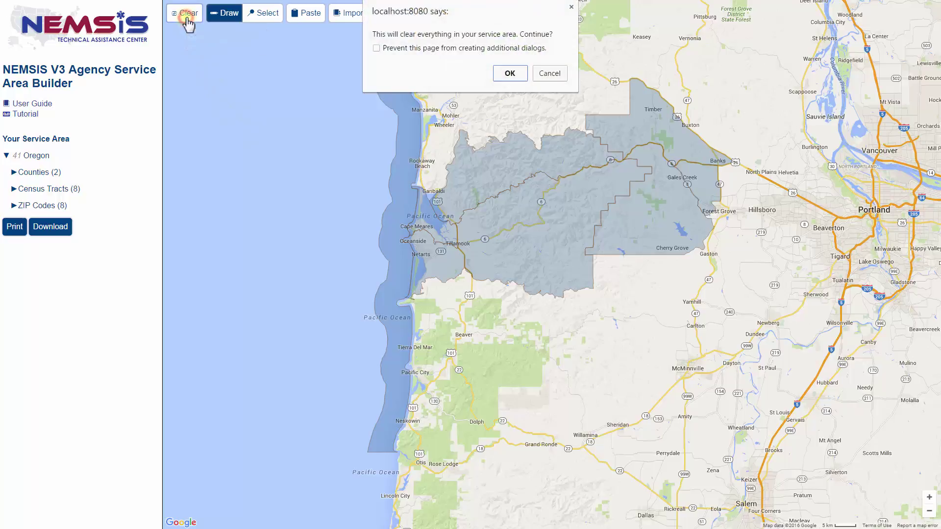
left_click(505, 74)
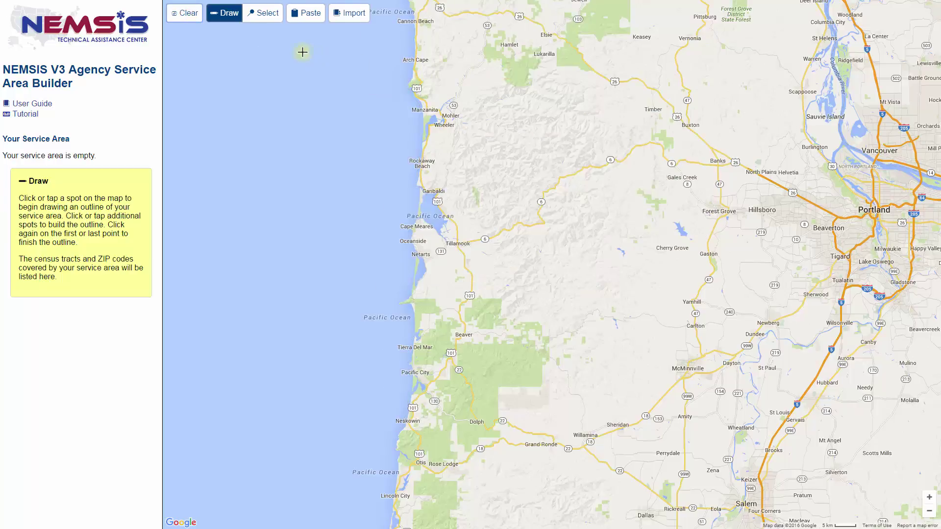
left_click(269, 20)
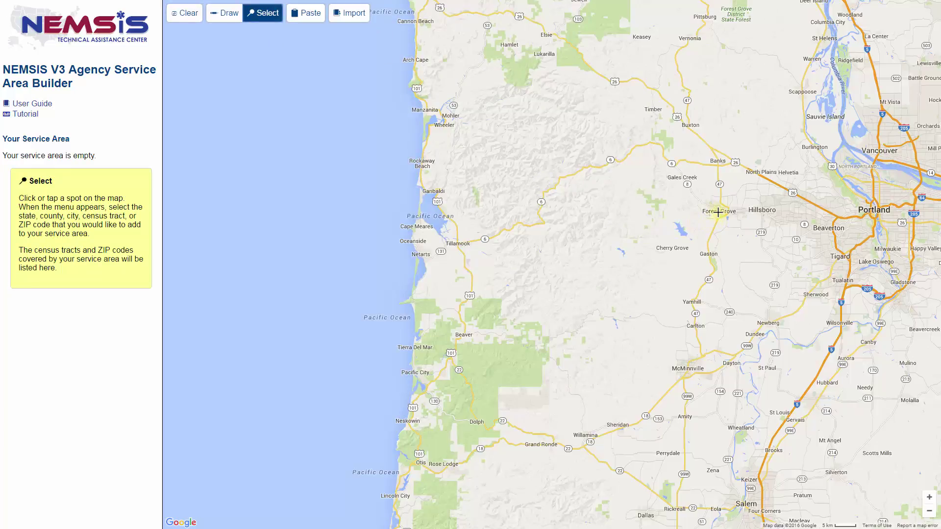
Add the city of Forest Grove, then add and remove Census Tract 336, leaving six tracts.
left_click(718, 212)
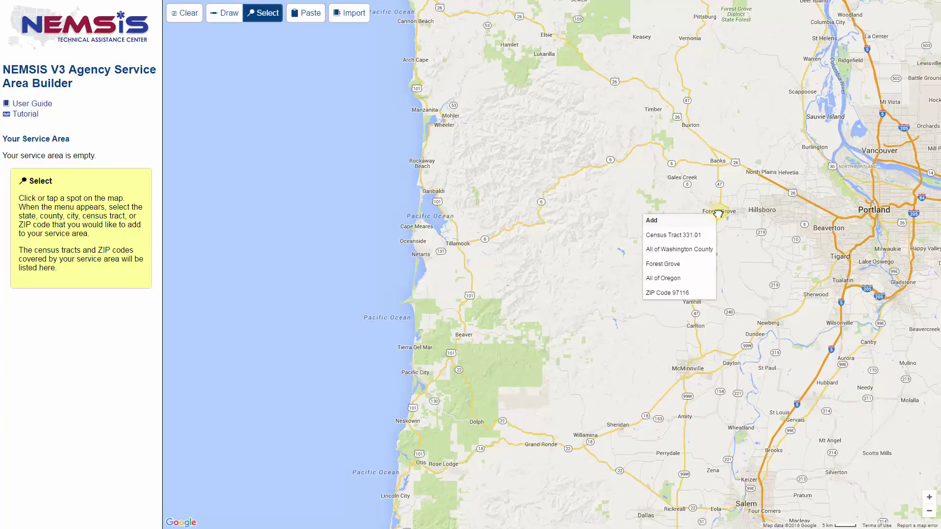
left_click(699, 265)
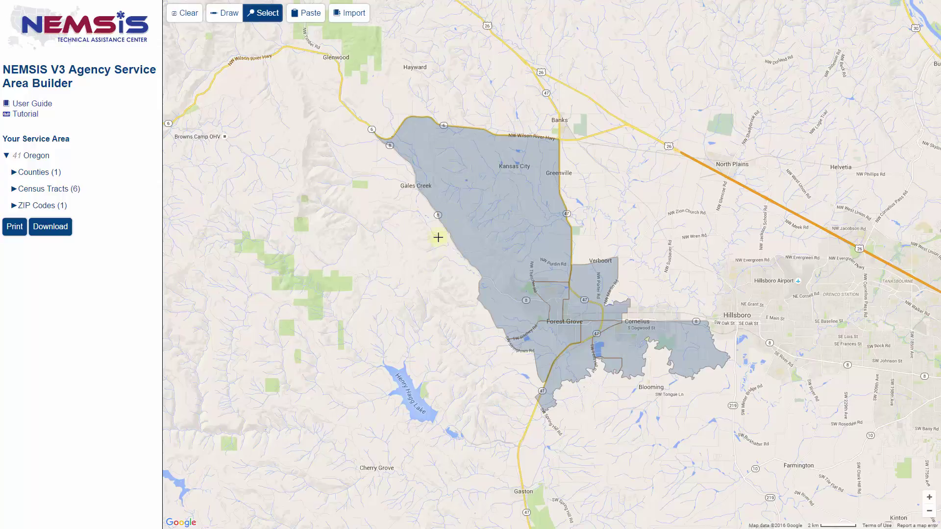
left_click(436, 263)
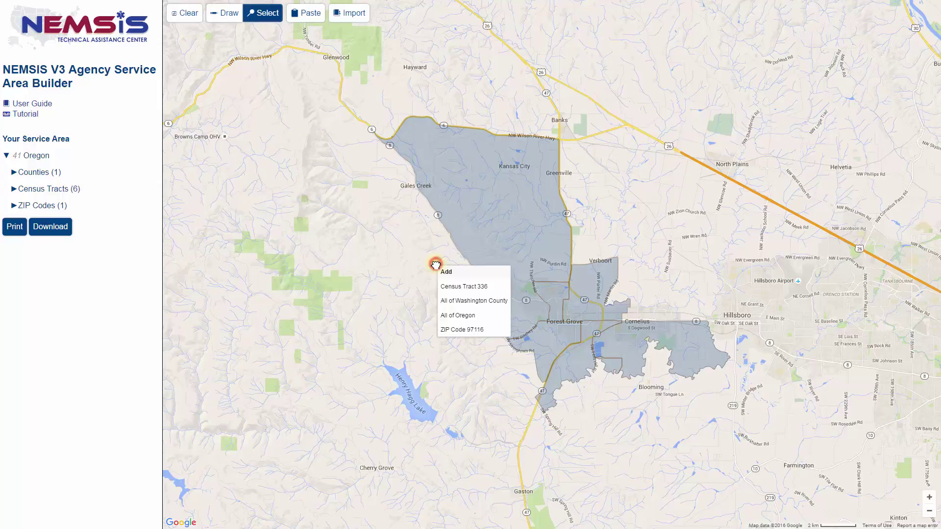
left_click(451, 288)
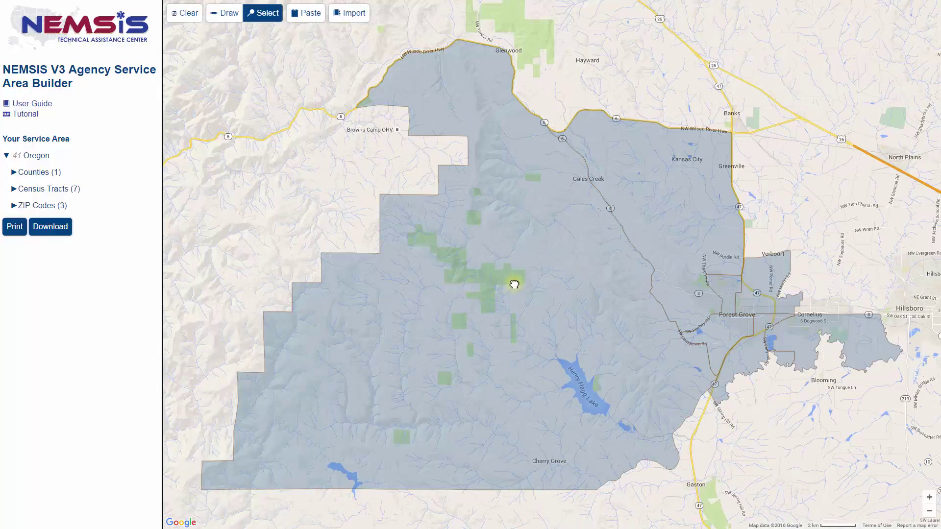
left_click(515, 282)
left_click(529, 230)
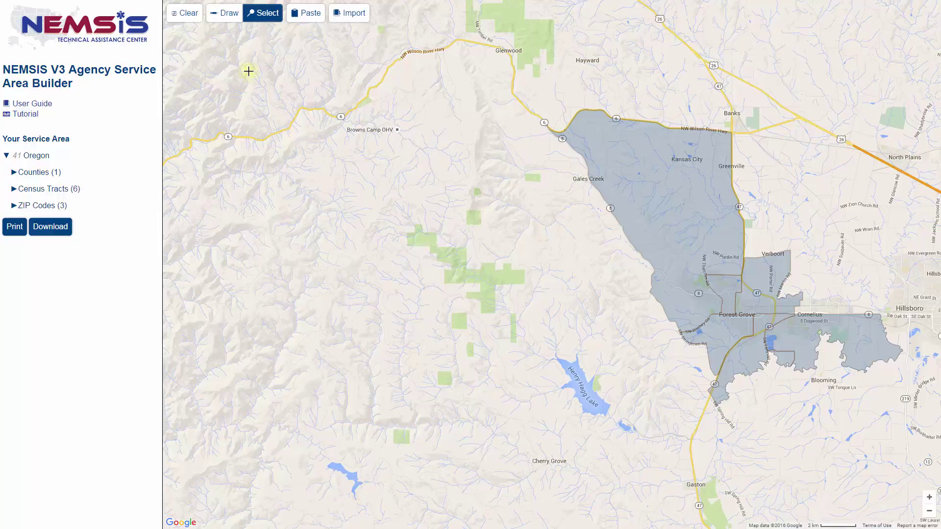
Empty the service area, then close the Paste dialog with List of ZIP Codes kept and nothing pasted.
left_click(196, 15)
left_click(510, 73)
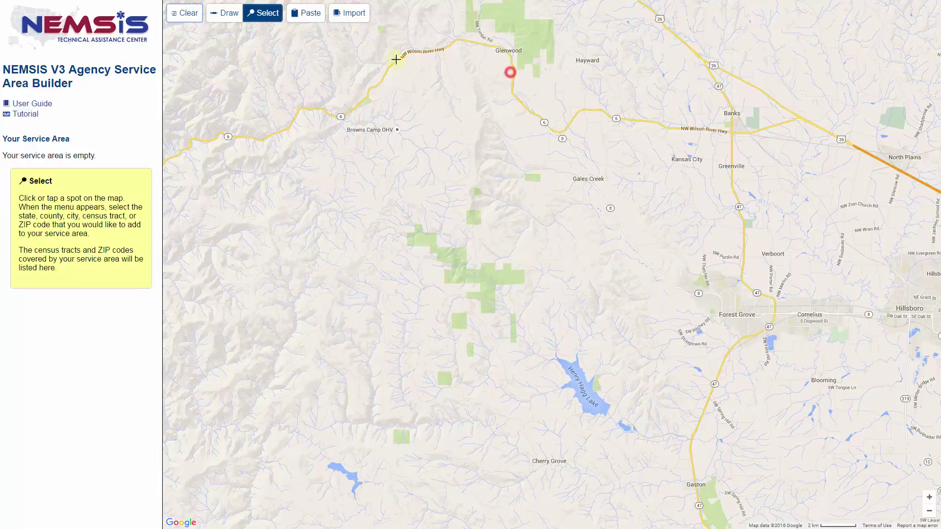
left_click(310, 14)
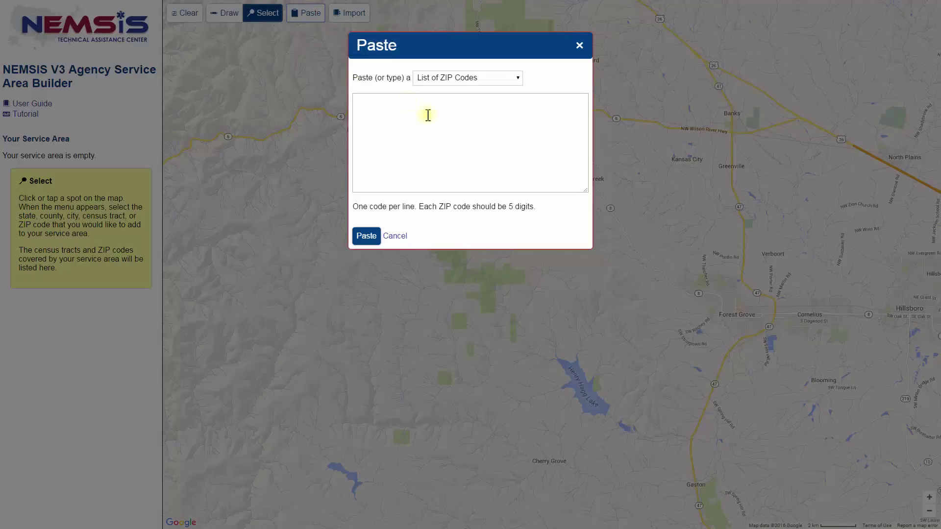
left_click(487, 143)
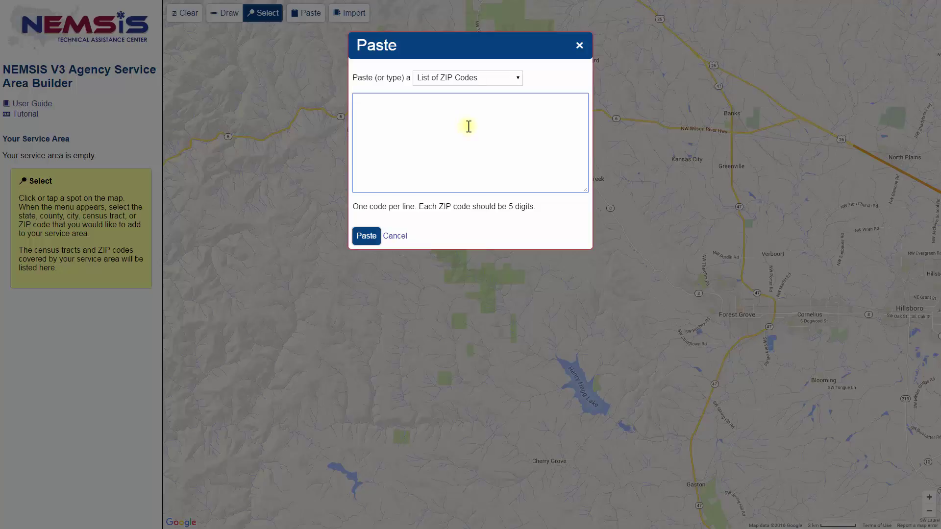
left_click(513, 80)
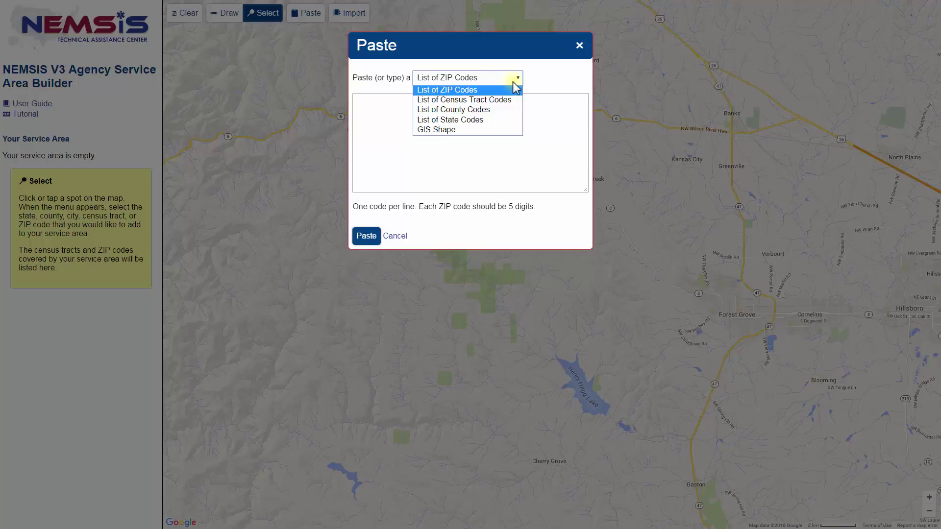
left_click(515, 87)
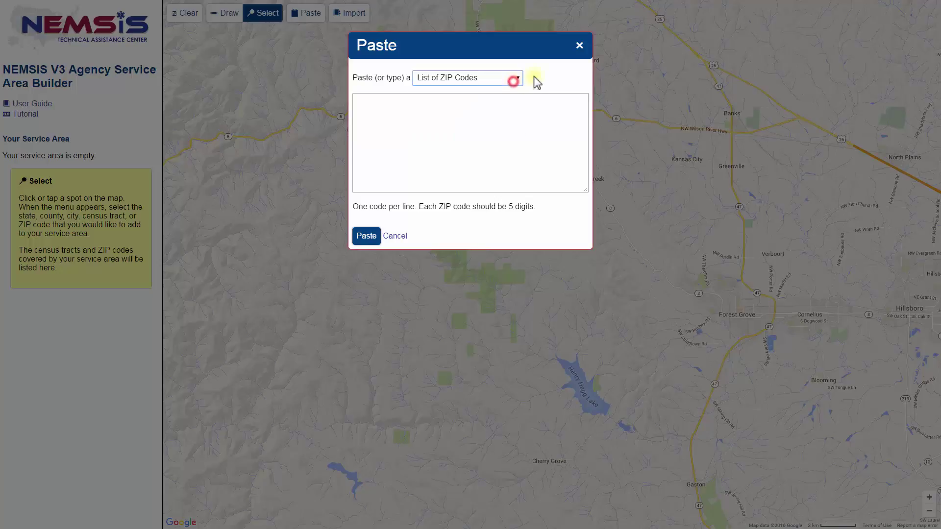
left_click(580, 47)
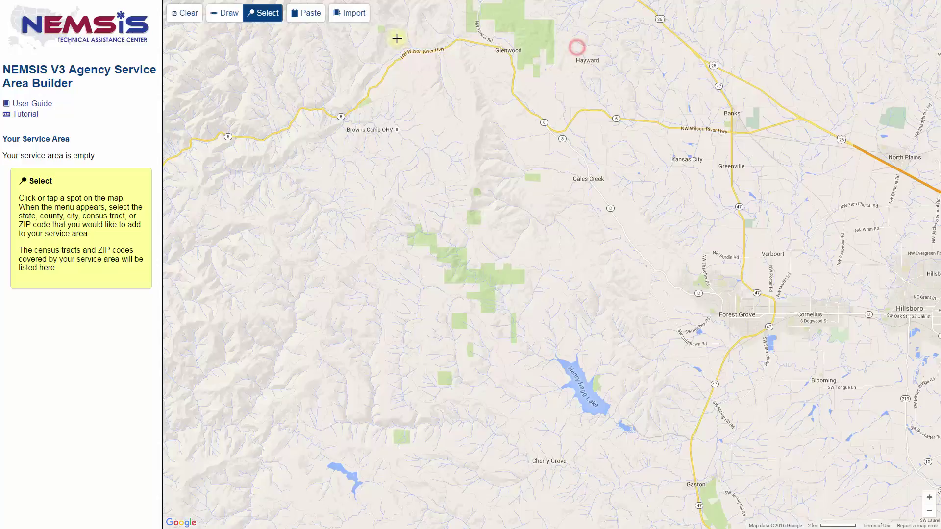
Import DEMDataSet.xml, giving Idaho (1 county, 18 tracts, 6 ZIPs) and Washington (1 county, 3 tracts, 5 ZIPs).
left_click(349, 15)
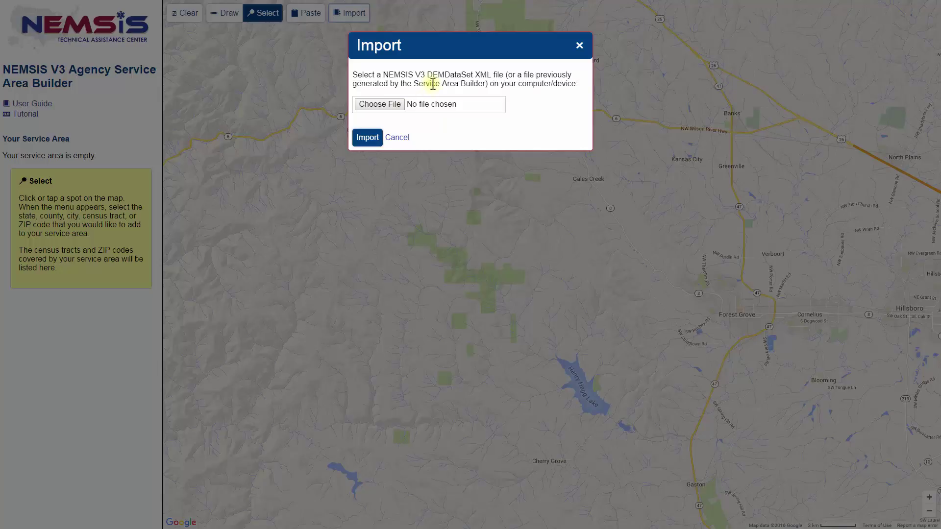
left_click(405, 105)
left_click(92, 101)
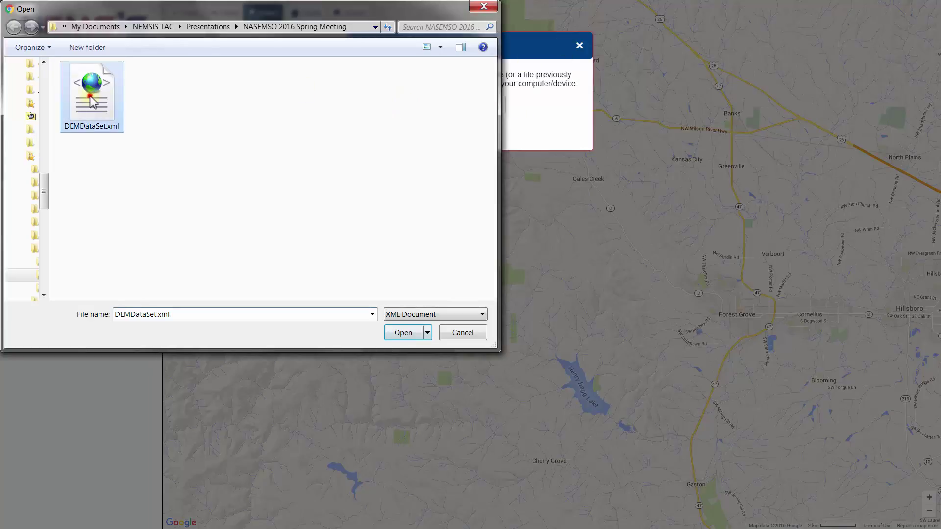
left_click(403, 332)
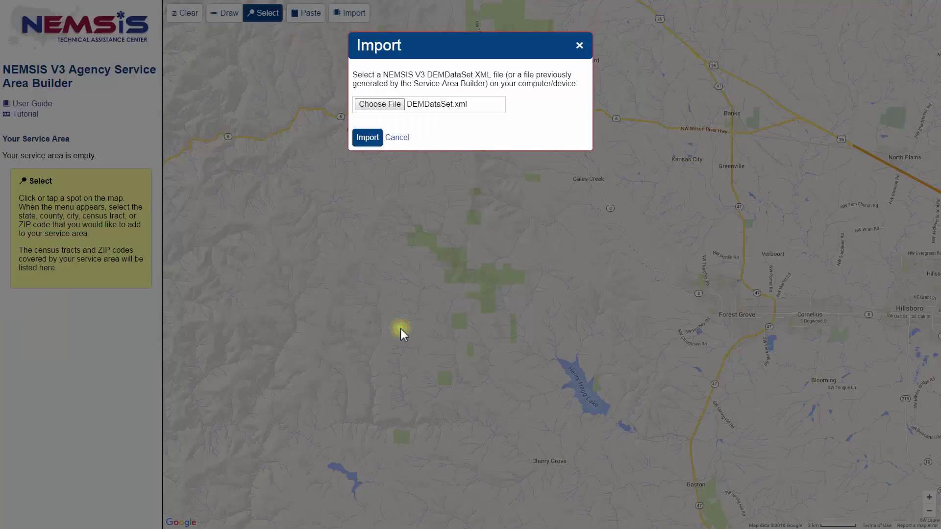
left_click(373, 139)
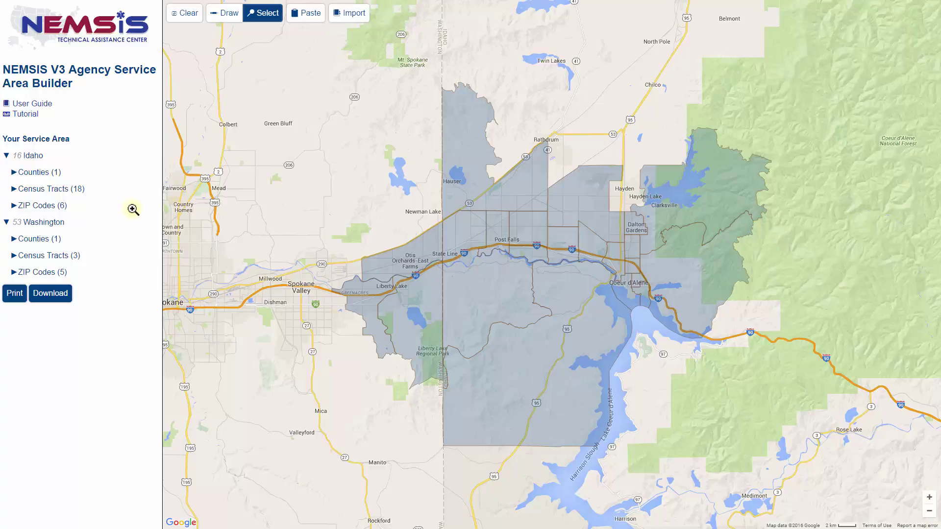
left_click(15, 294)
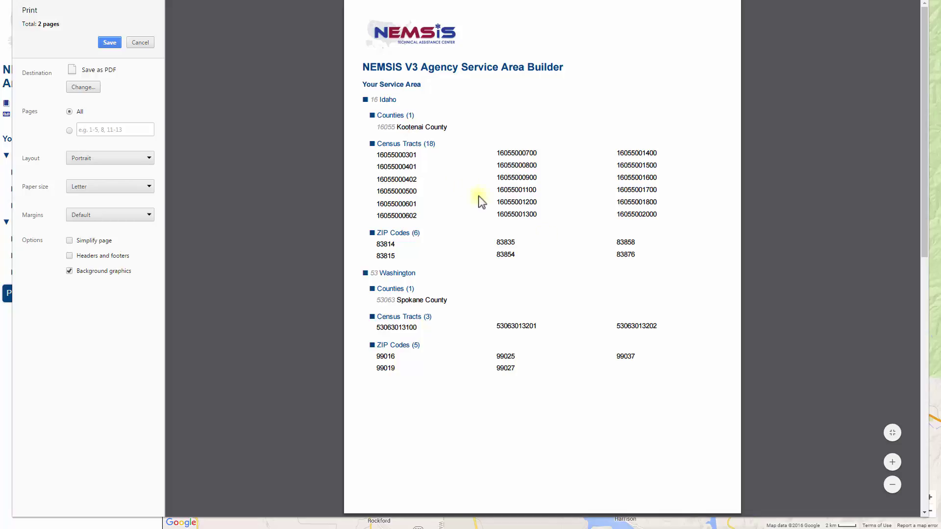
scroll(920, 300, "down", 2)
scroll(908, 421, "down", 5)
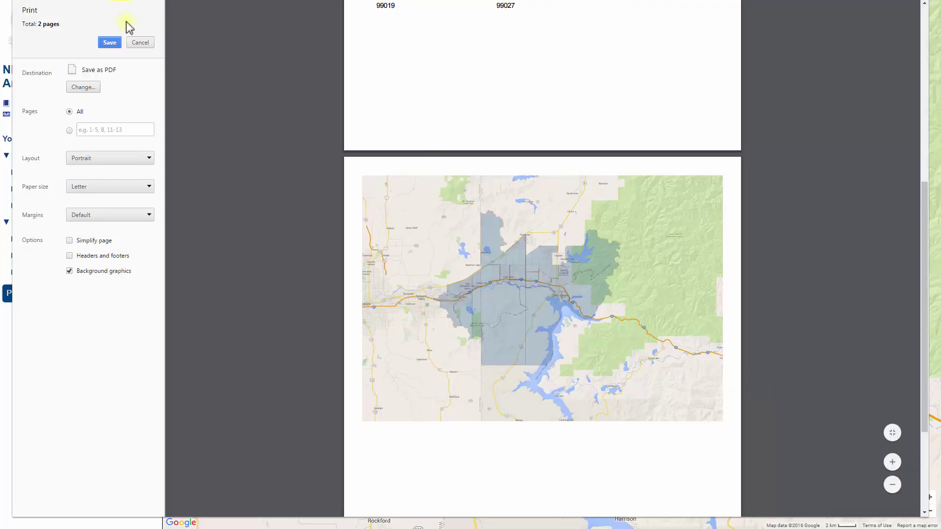
left_click(140, 43)
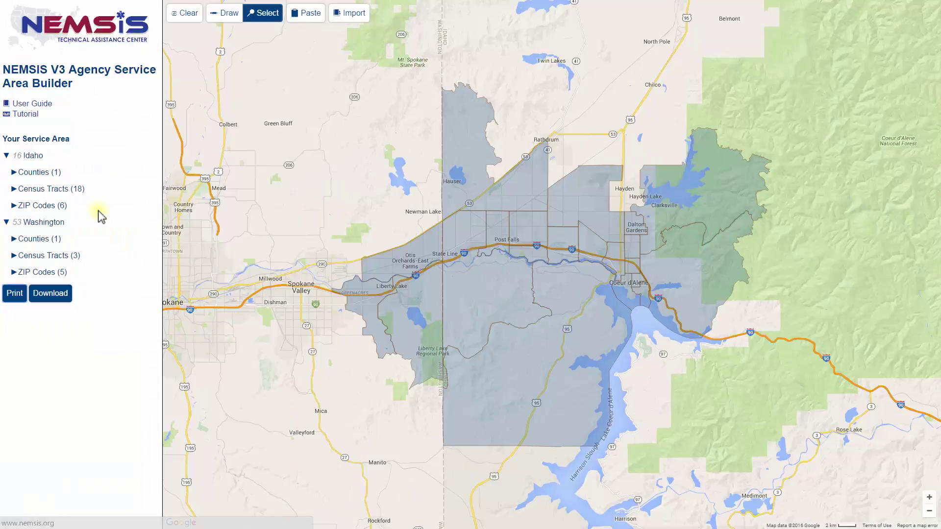
Save the Idaho–Washington service area as an AgencyService XML fragment file.
left_click(64, 294)
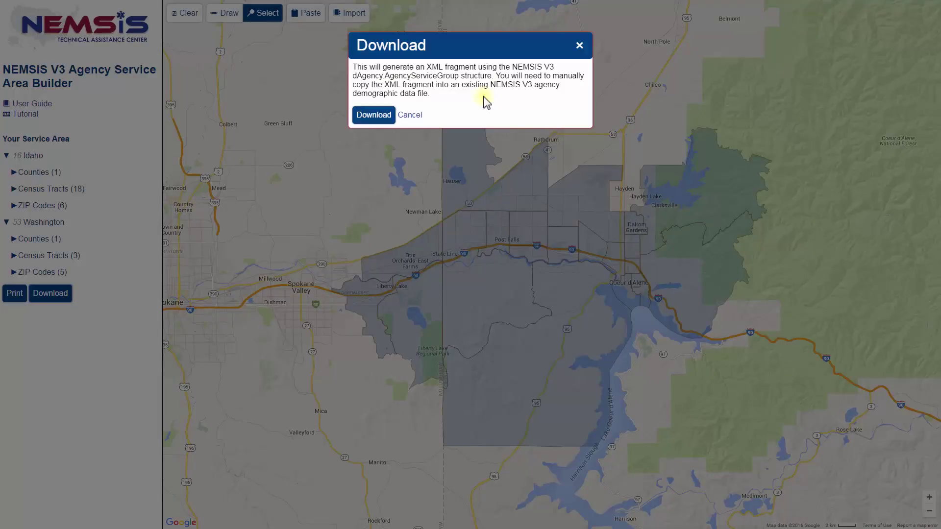
left_click(386, 118)
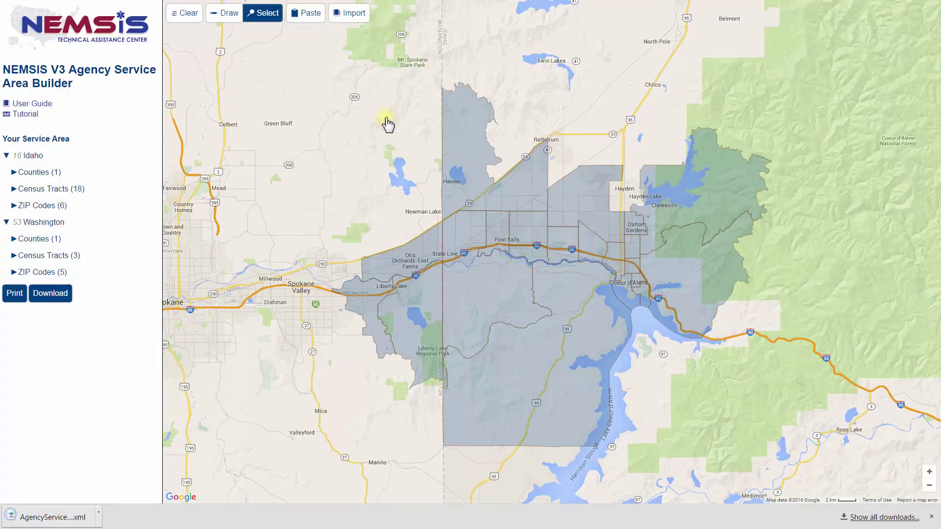